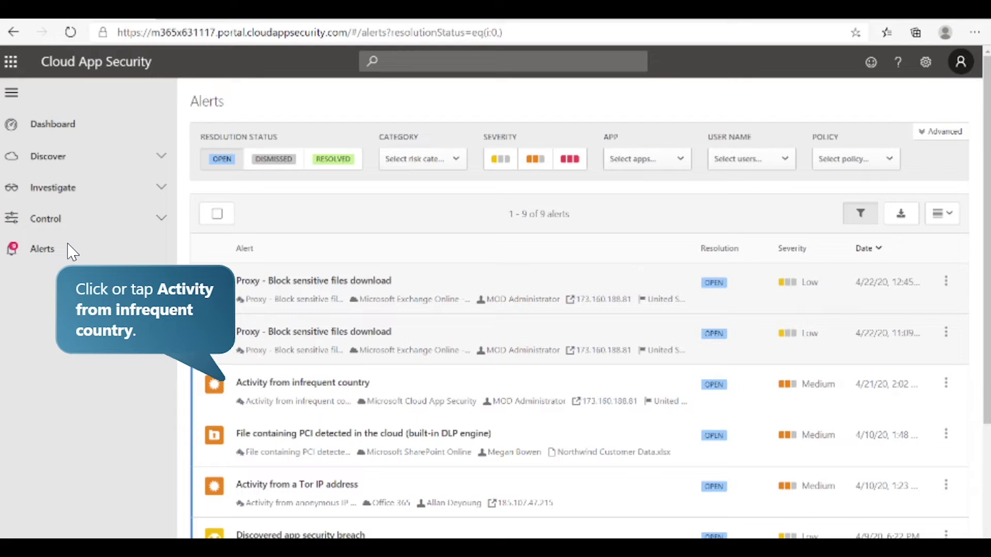
Step: Open the "Activity from infrequent country" alert and examine its log-on's IP address details and its expanded entry in the Activity log
left_click(319, 393)
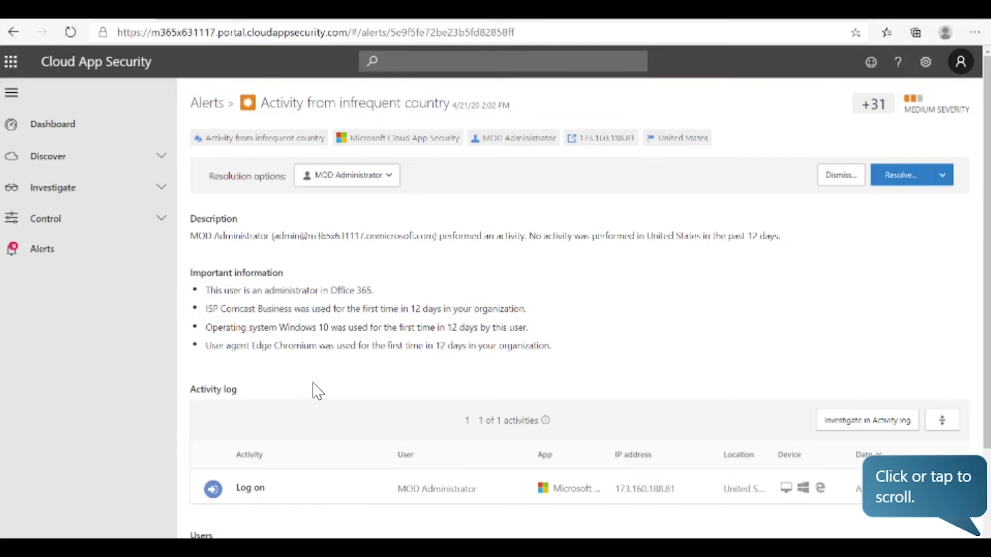
left_click(986, 190)
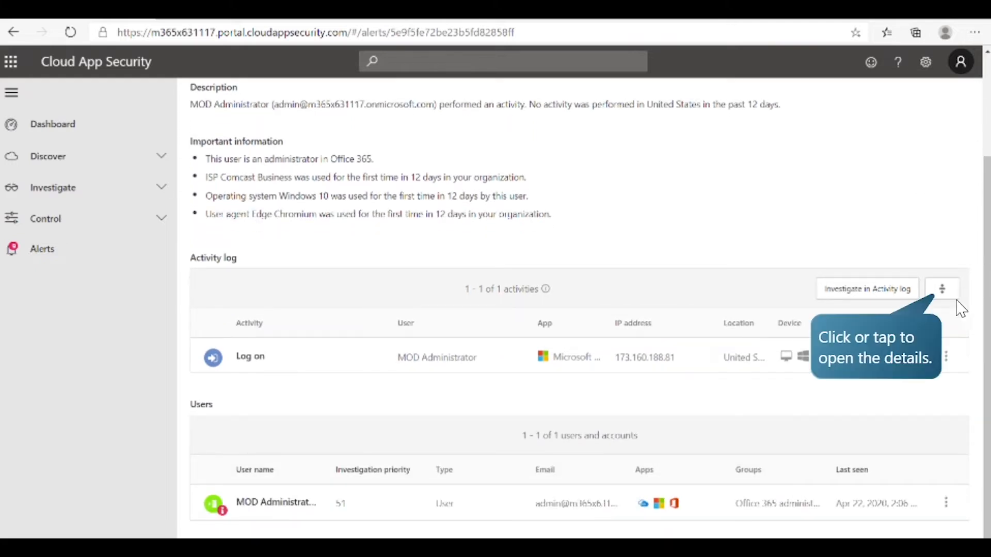
left_click(942, 289)
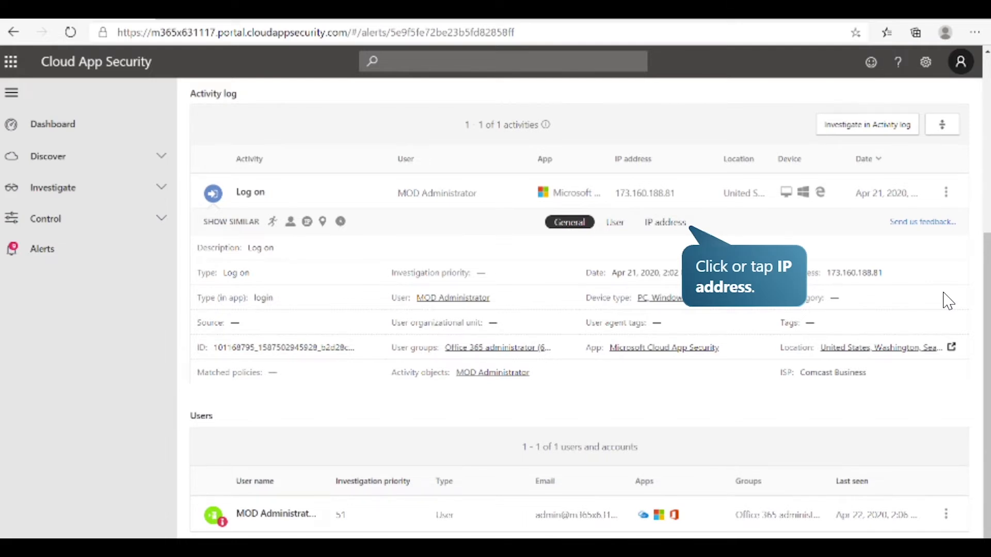
left_click(666, 223)
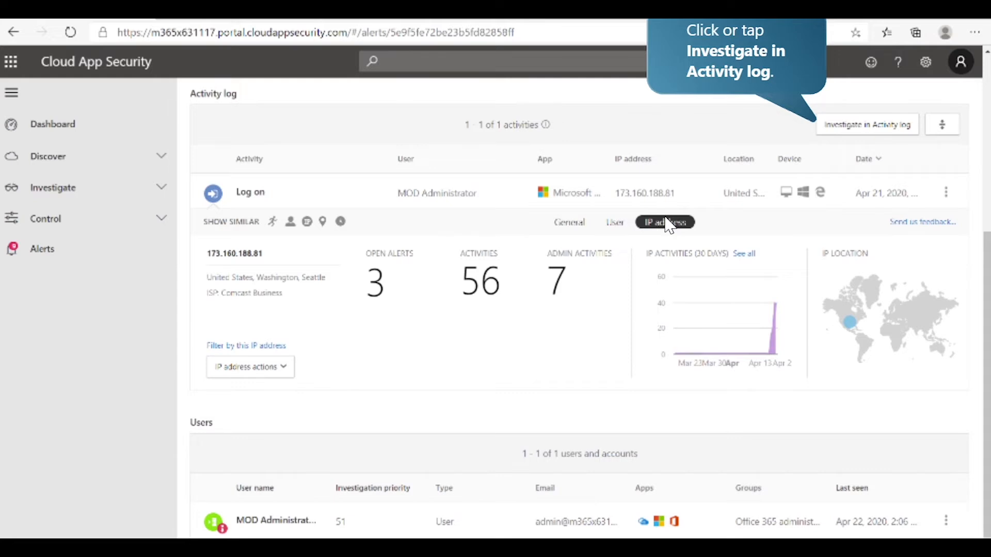
left_click(883, 126)
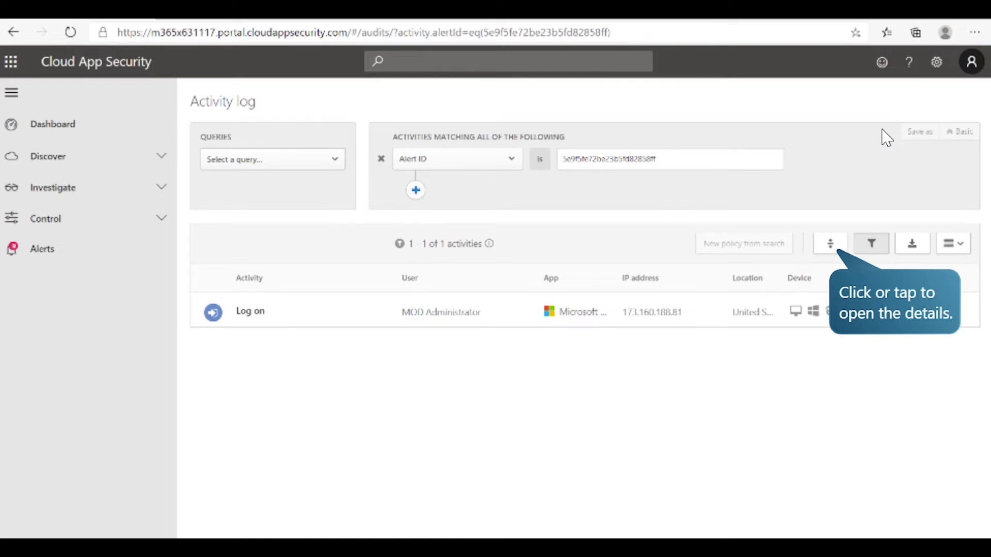
left_click(837, 245)
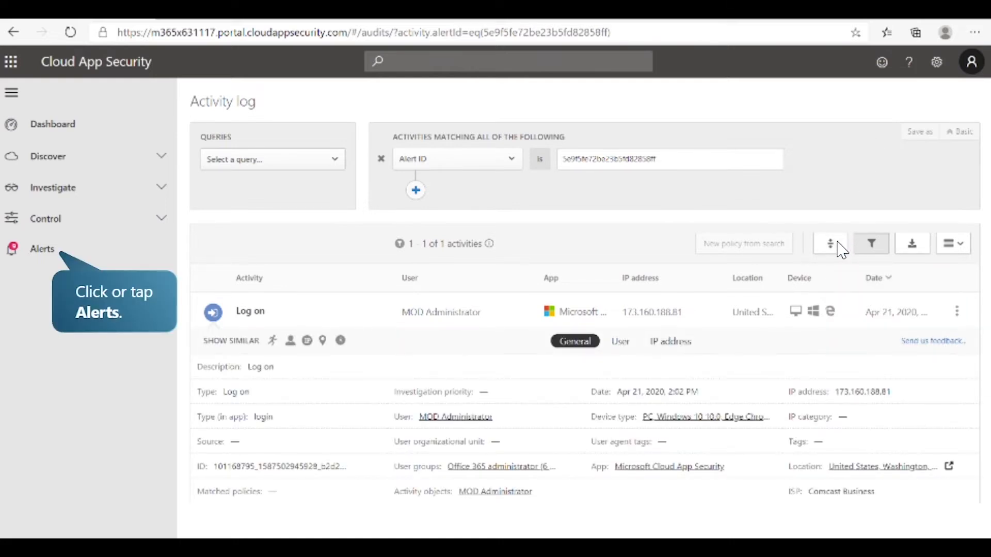
Step: Open the "Activity from a Tor IP address" alert and examine the user details of its failed log-on activity
left_click(98, 253)
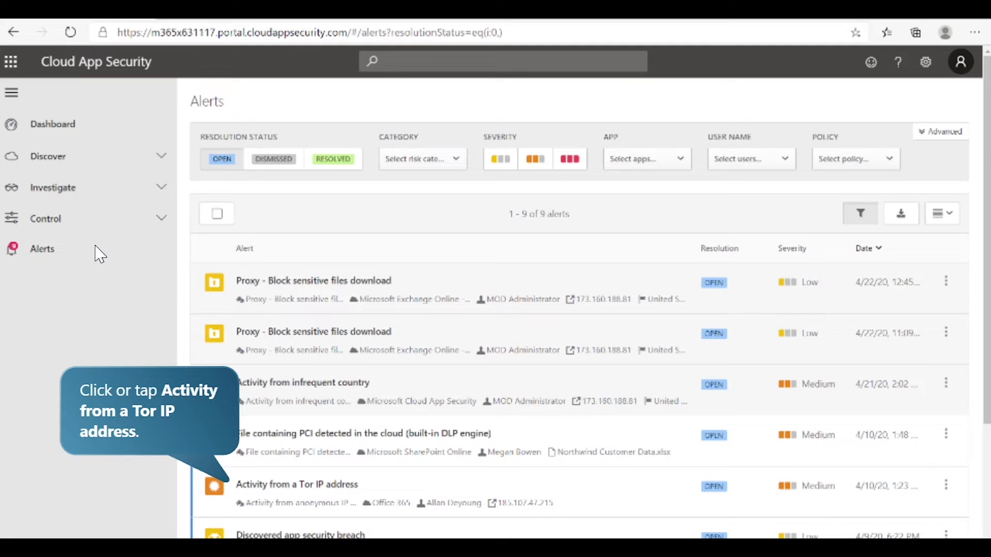
left_click(288, 499)
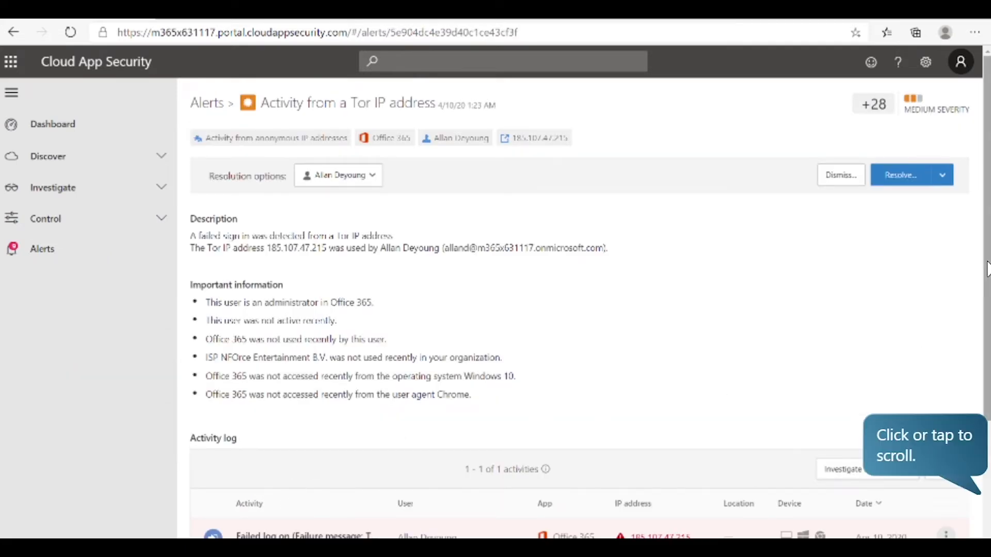
left_click(987, 268)
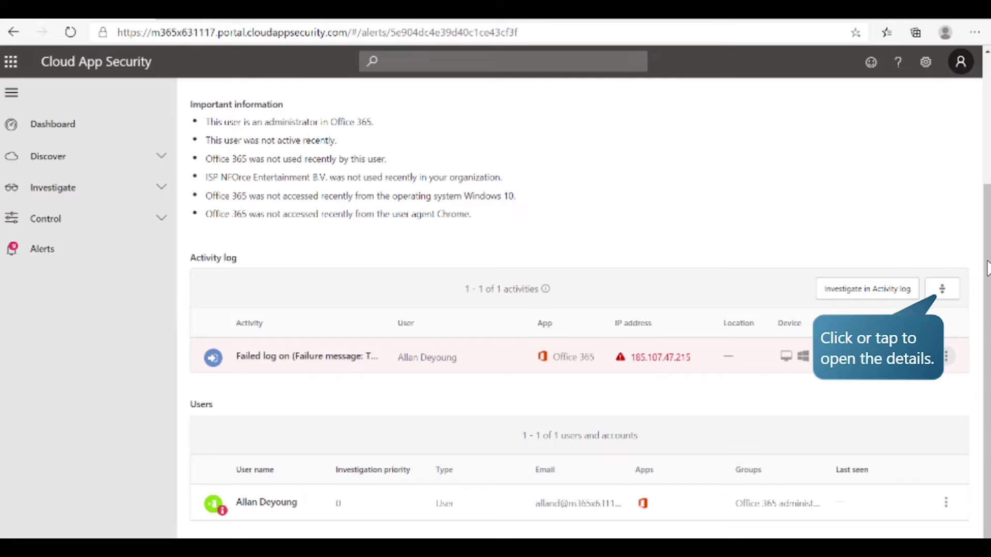
left_click(942, 294)
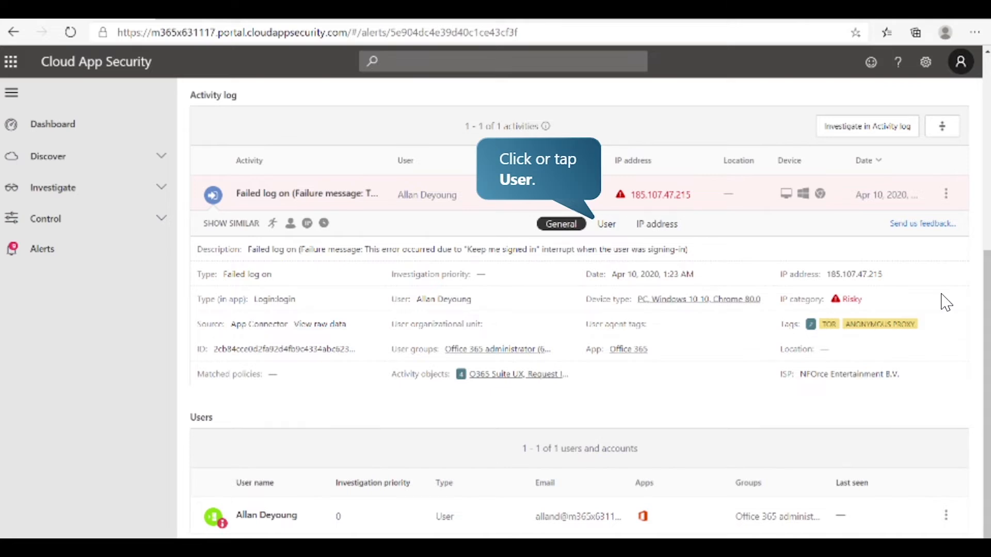
left_click(622, 226)
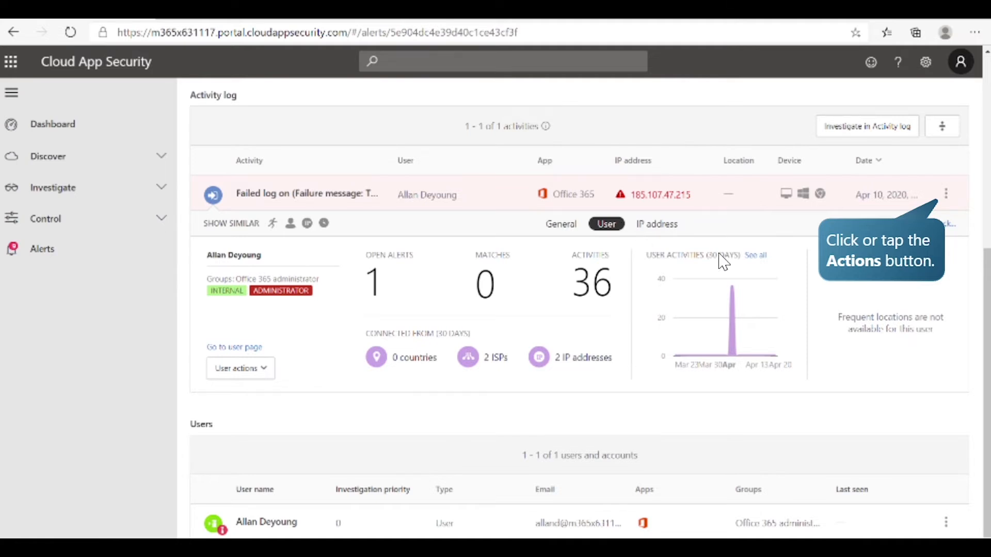
Step: View all activity of the user behind the failed log-on and return to the Tor IP address alert
left_click(948, 195)
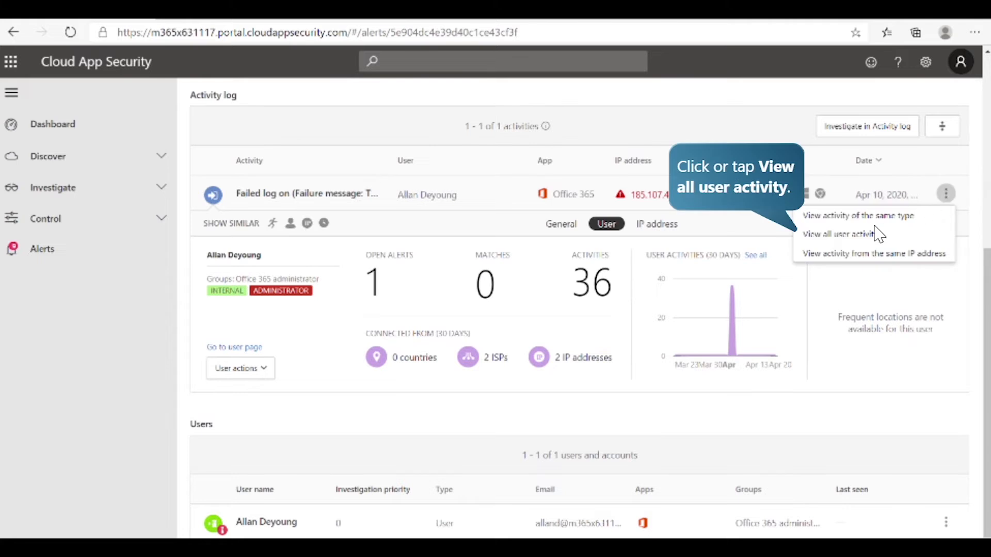
left_click(852, 235)
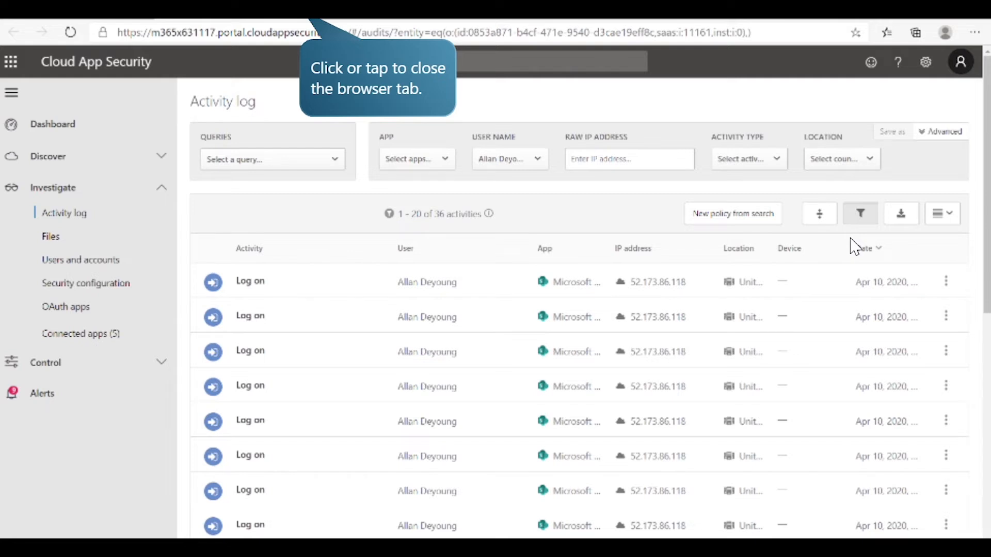
left_click(303, 22)
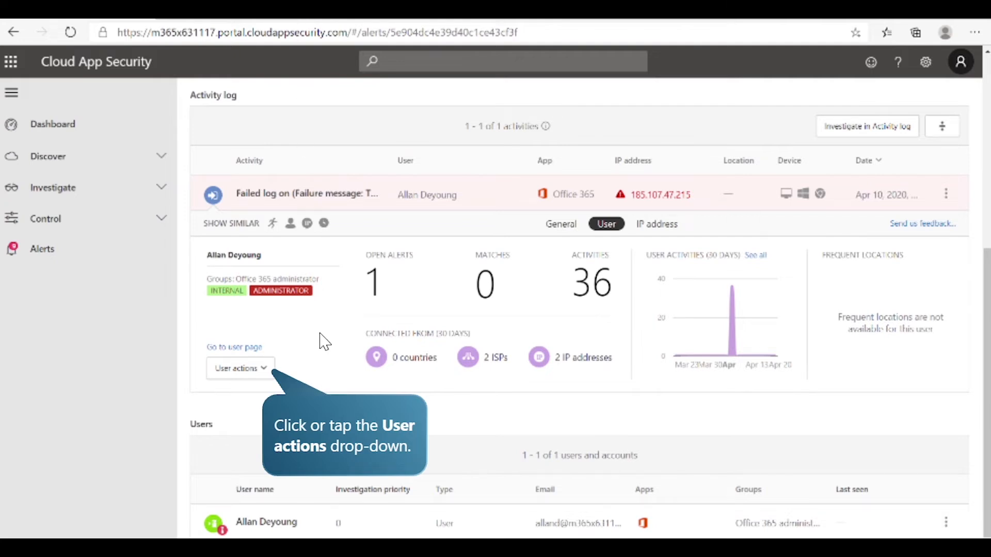
Step: Require the user behind the failed log-on to sign in again and confirm the action
left_click(268, 370)
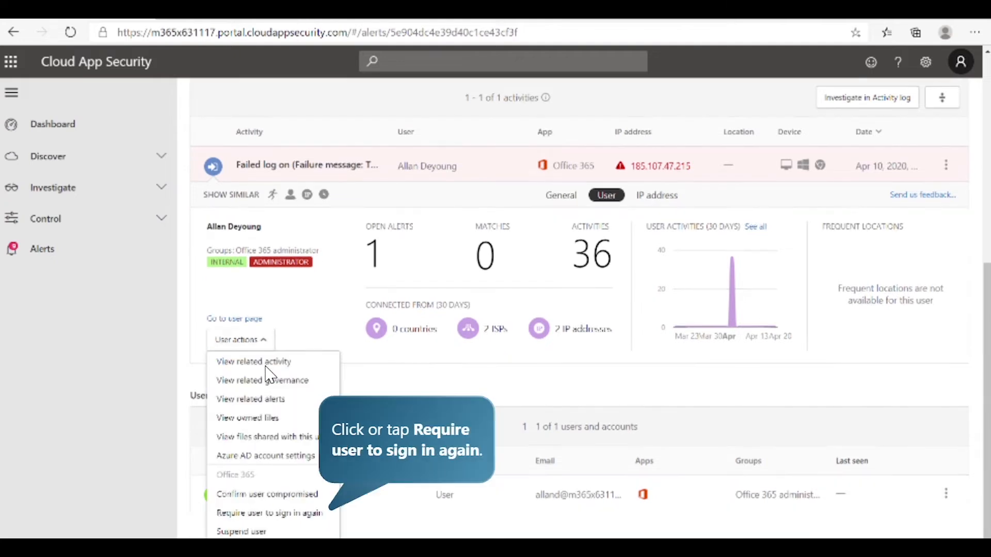
left_click(283, 514)
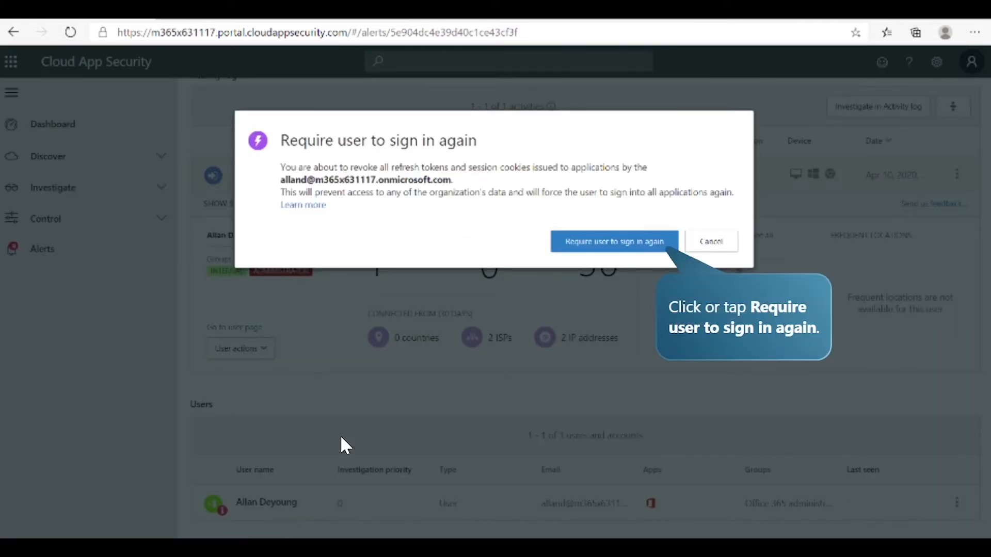
left_click(590, 247)
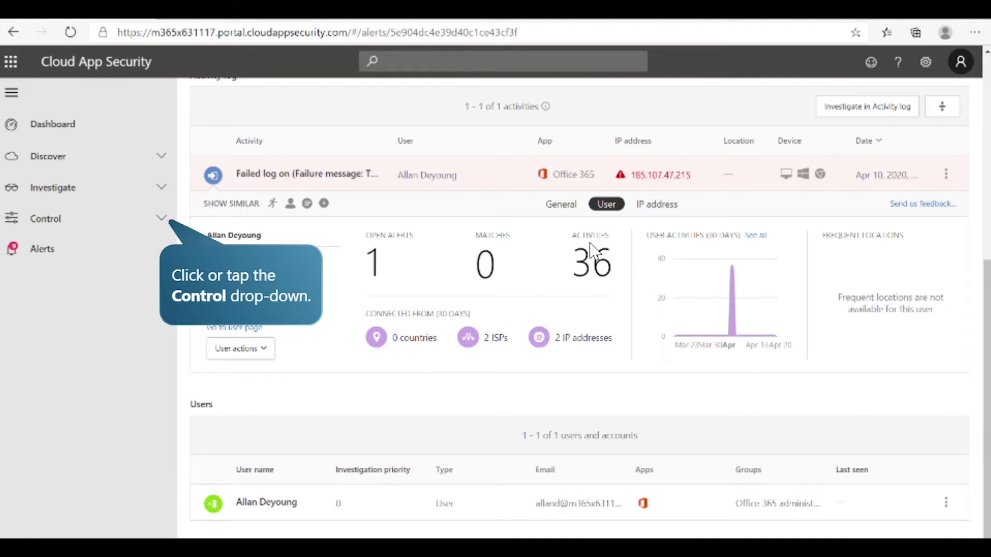
Step: Filter the policies by the Anomaly detection policy type and open the Impossible travel policy for editing
left_click(169, 225)
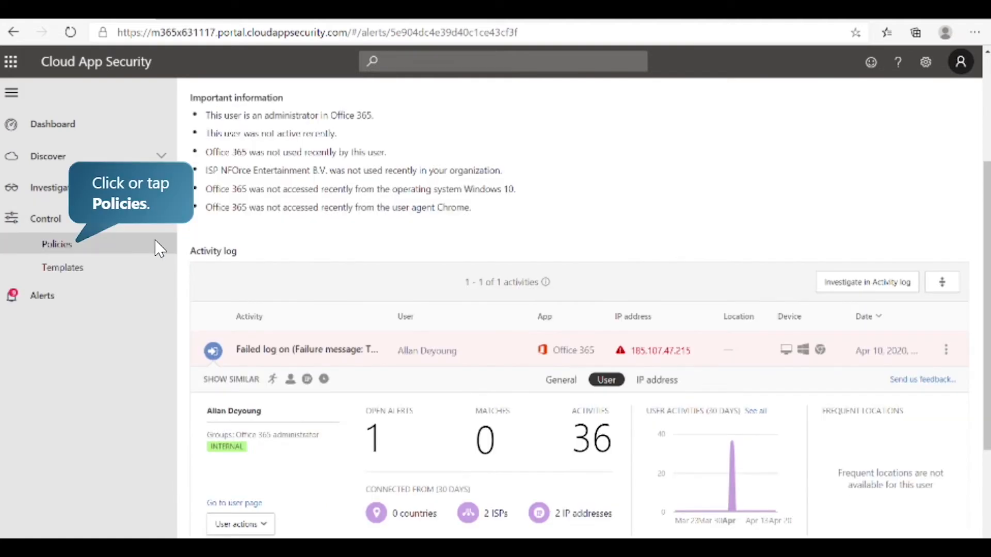
left_click(121, 253)
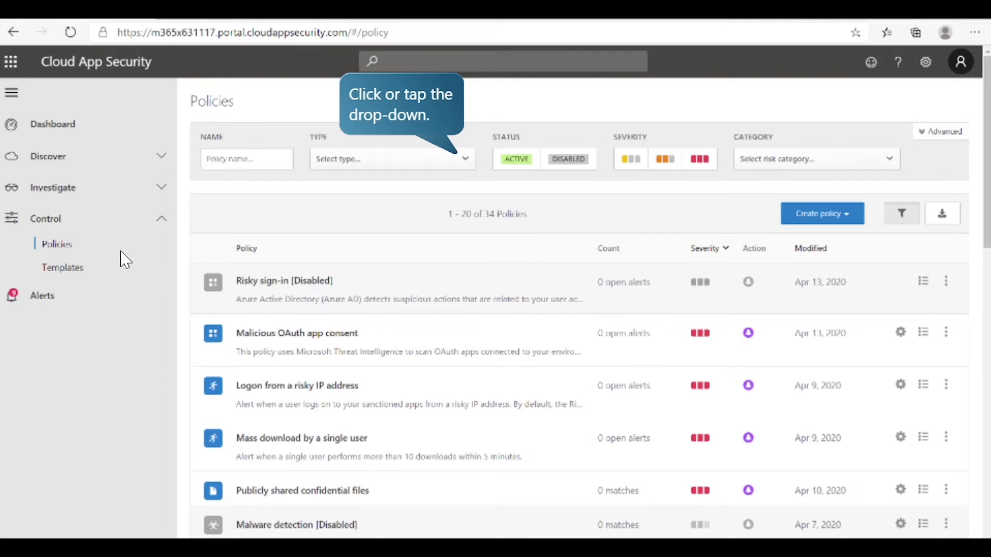
left_click(410, 163)
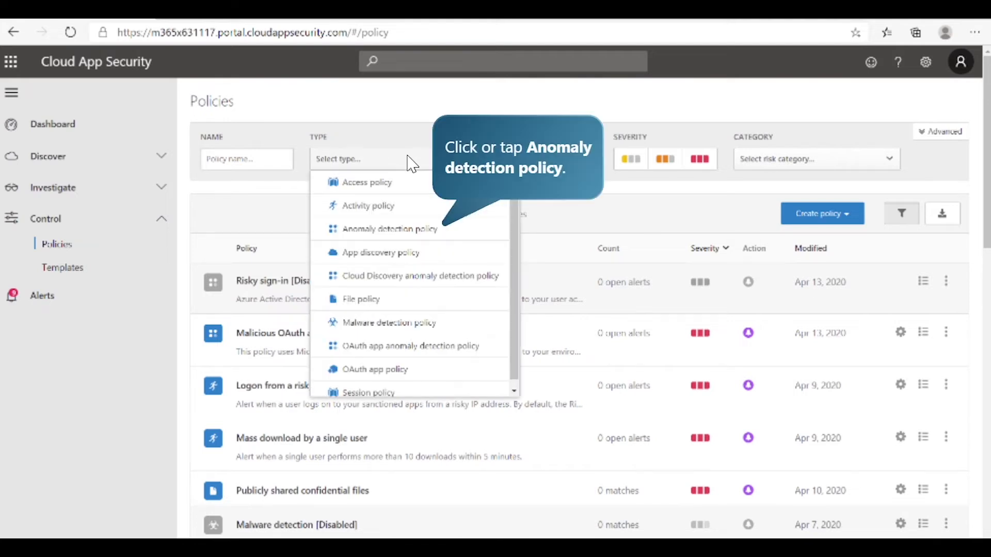
left_click(453, 235)
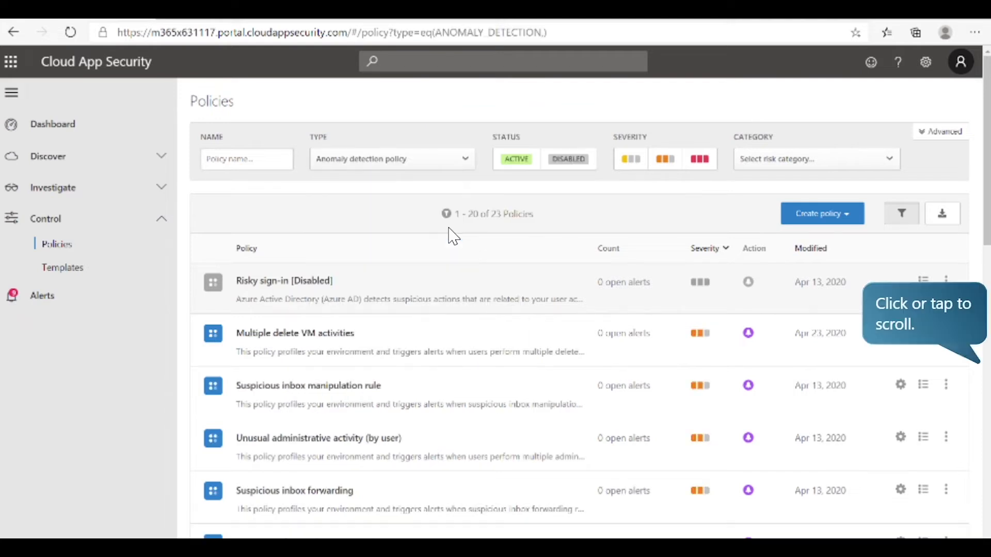
left_click(987, 216)
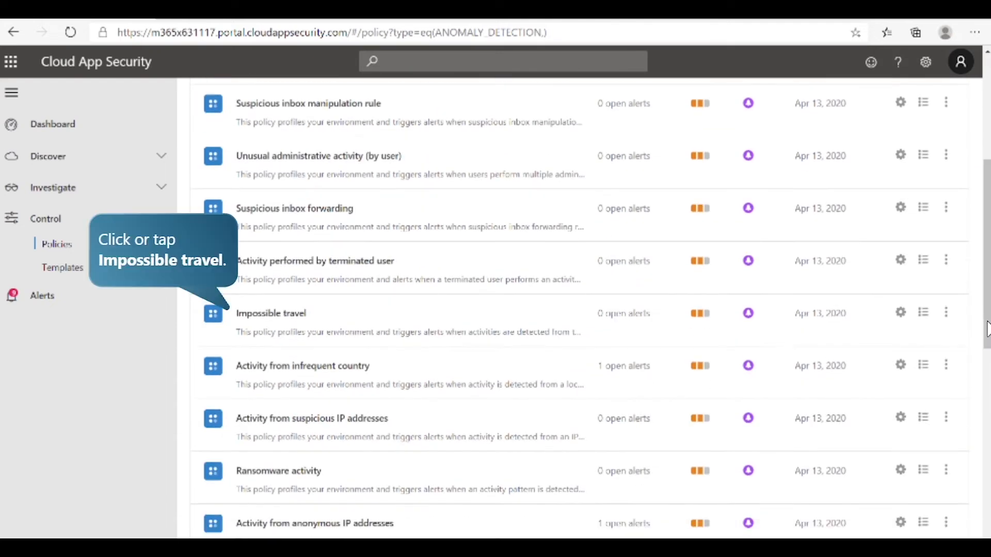
left_click(273, 318)
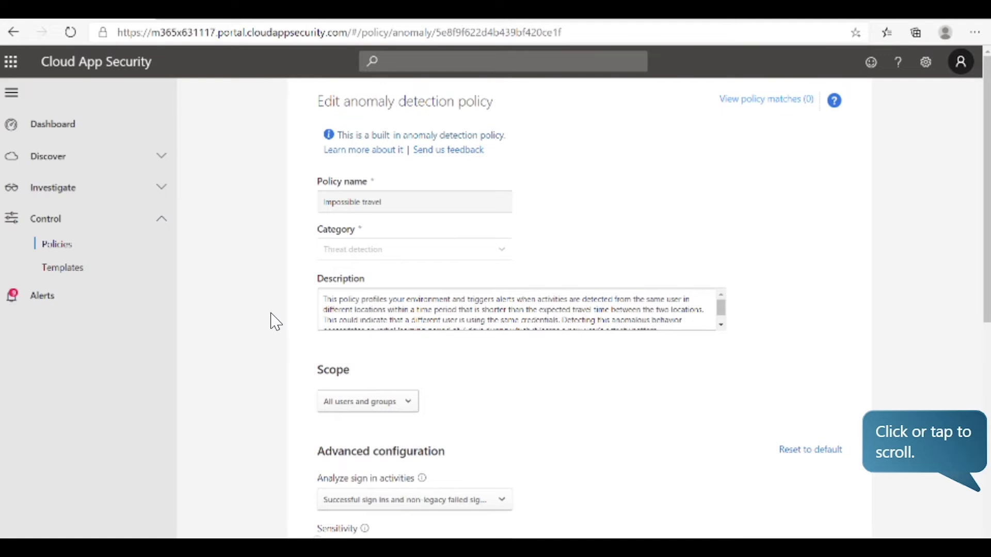
Step: Limit the policy scope to specific users and groups, including the user group Application (Cloud App Security)
left_click(986, 258)
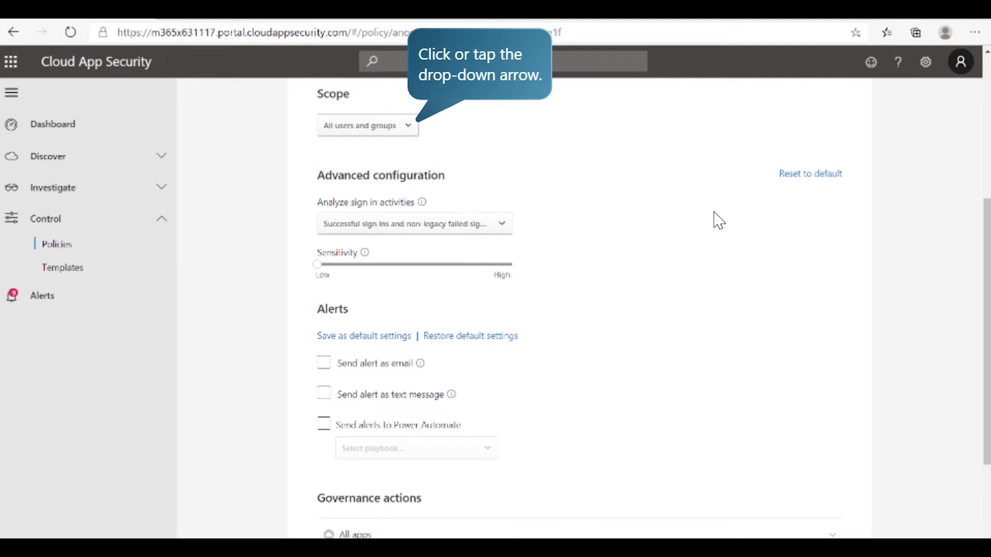
left_click(399, 127)
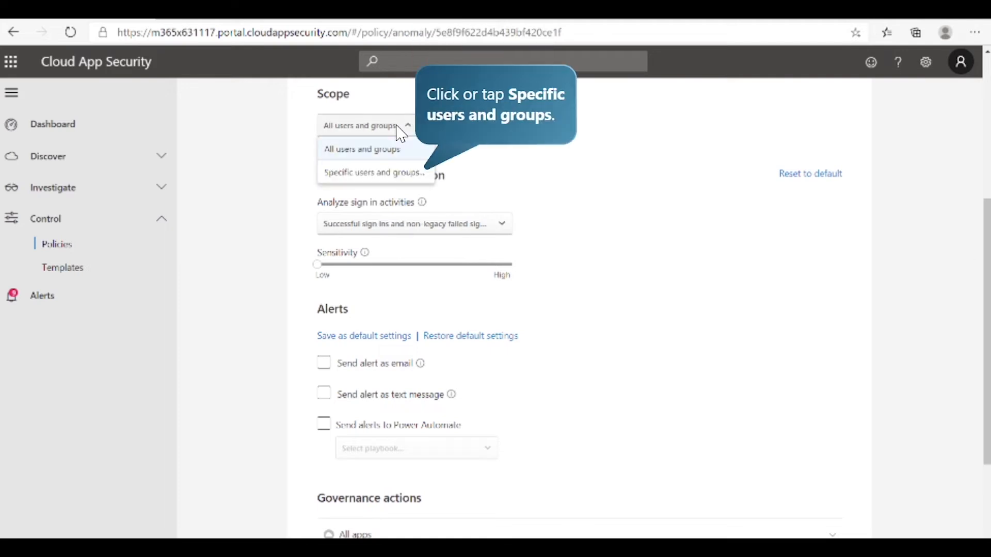
left_click(399, 174)
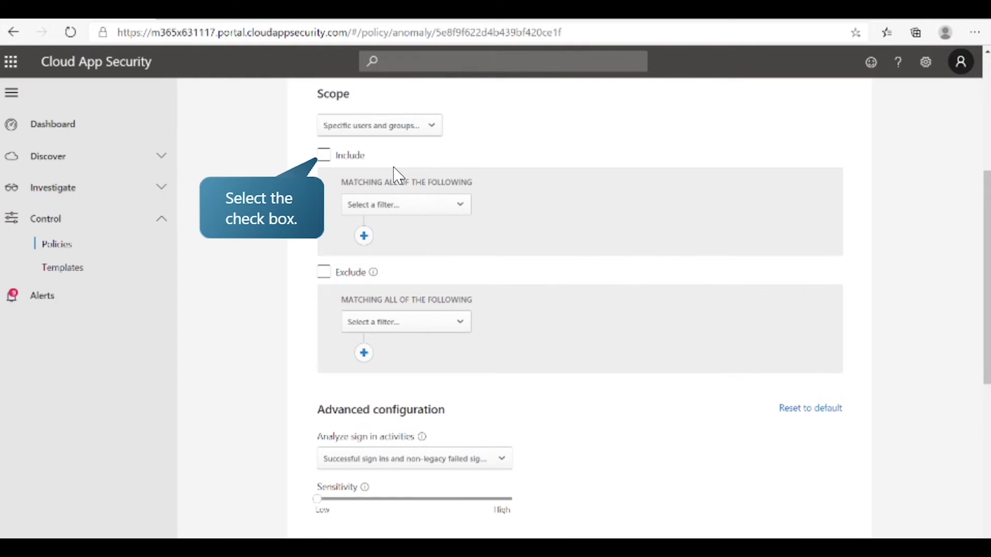
left_click(324, 156)
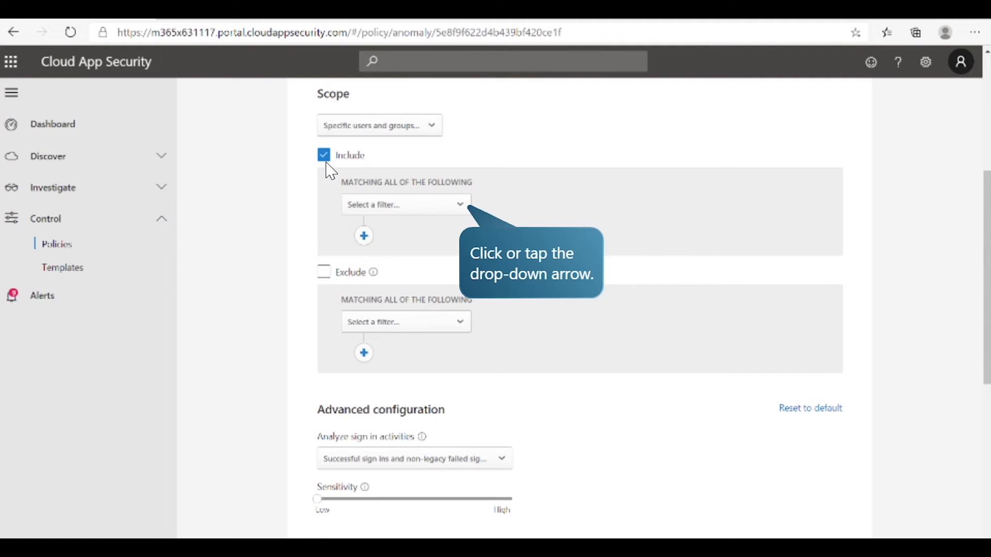
left_click(431, 204)
left_click(423, 255)
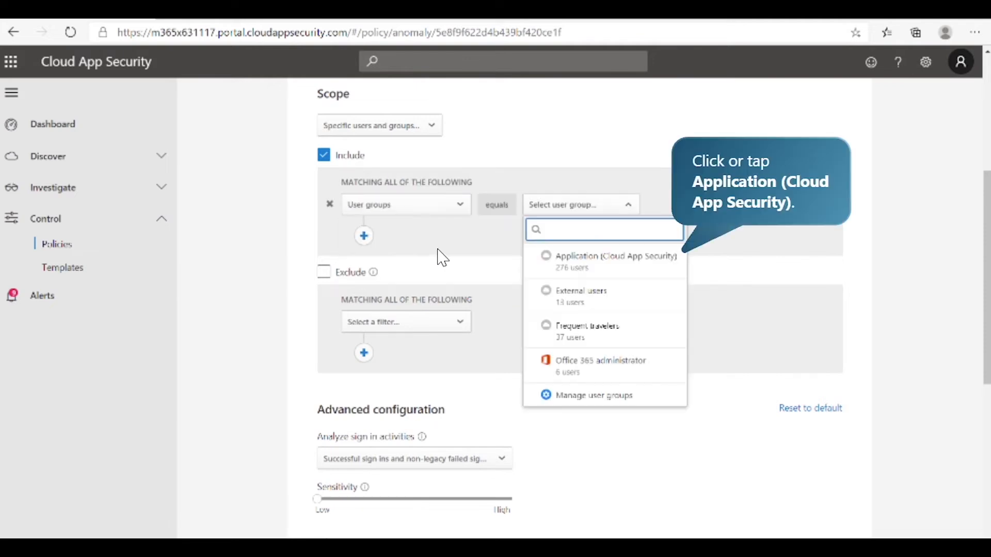
left_click(596, 268)
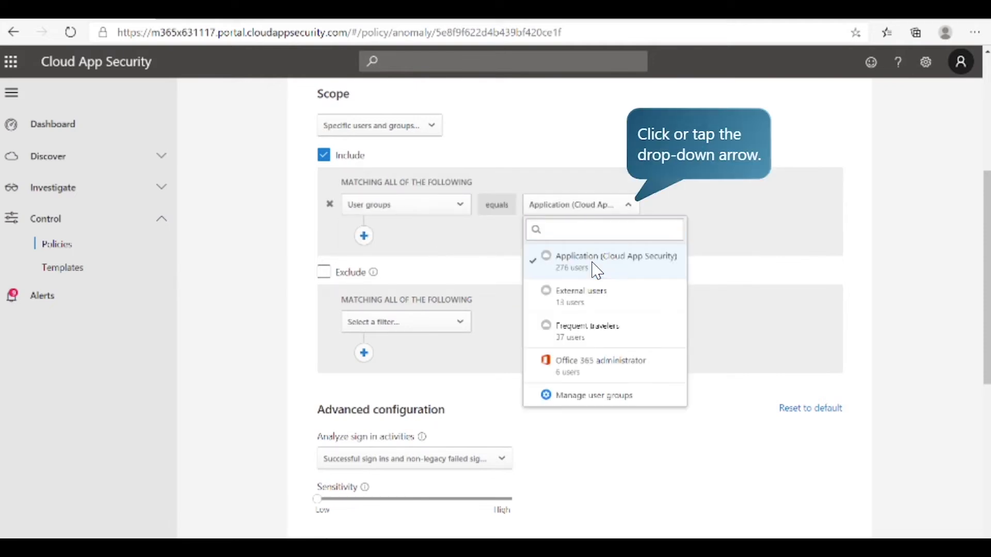
left_click(610, 209)
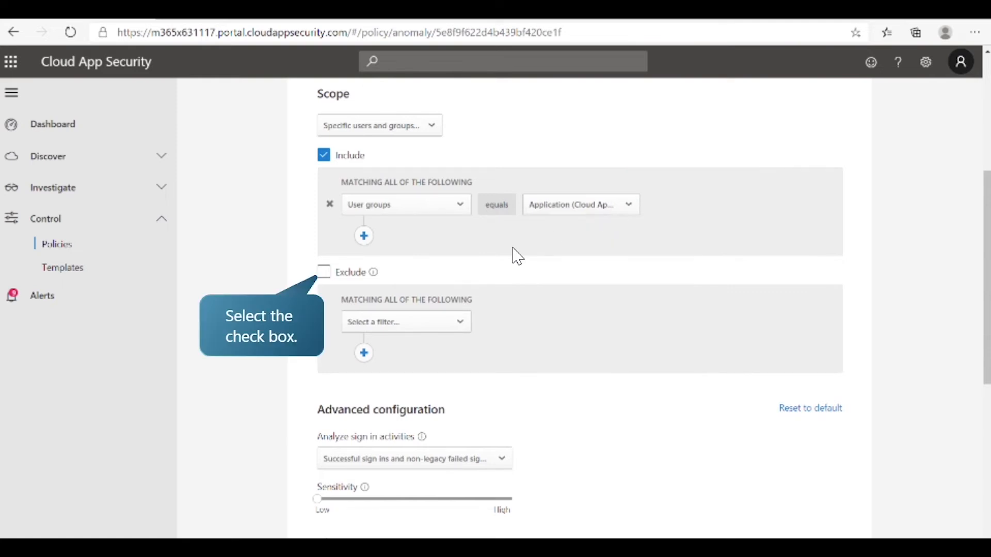
Step: Exclude the Frequent travelers user group from the policy scope
left_click(361, 273)
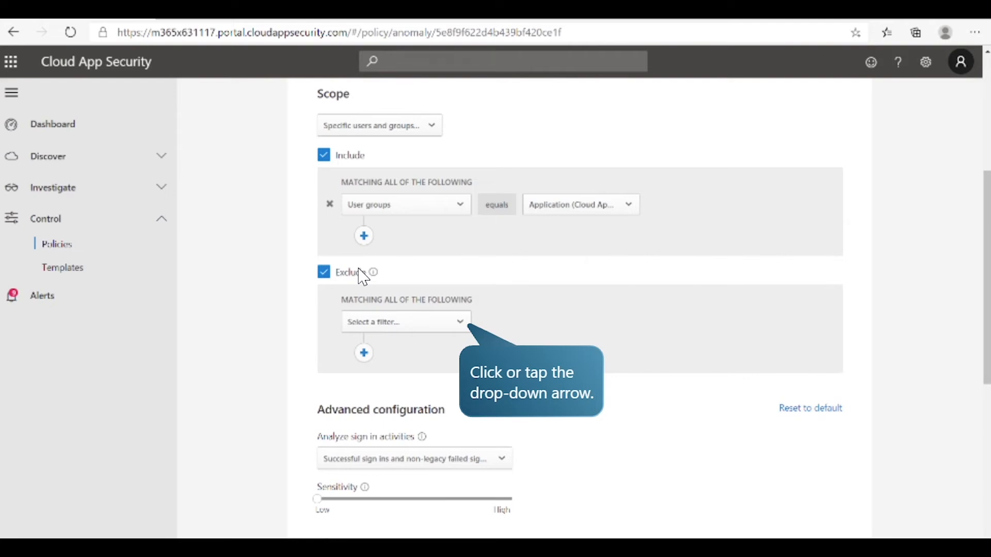
left_click(420, 321)
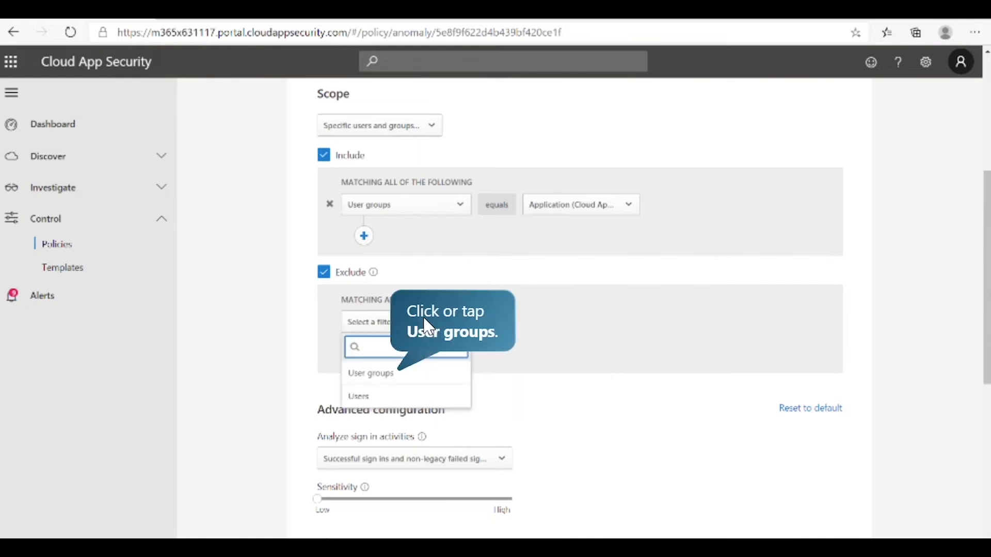
left_click(416, 373)
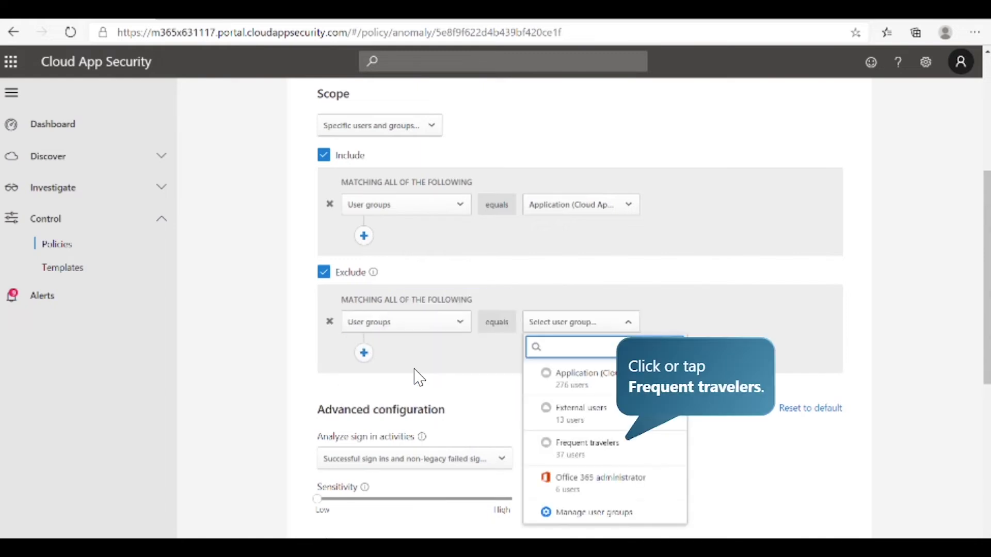
left_click(602, 465)
left_click(626, 329)
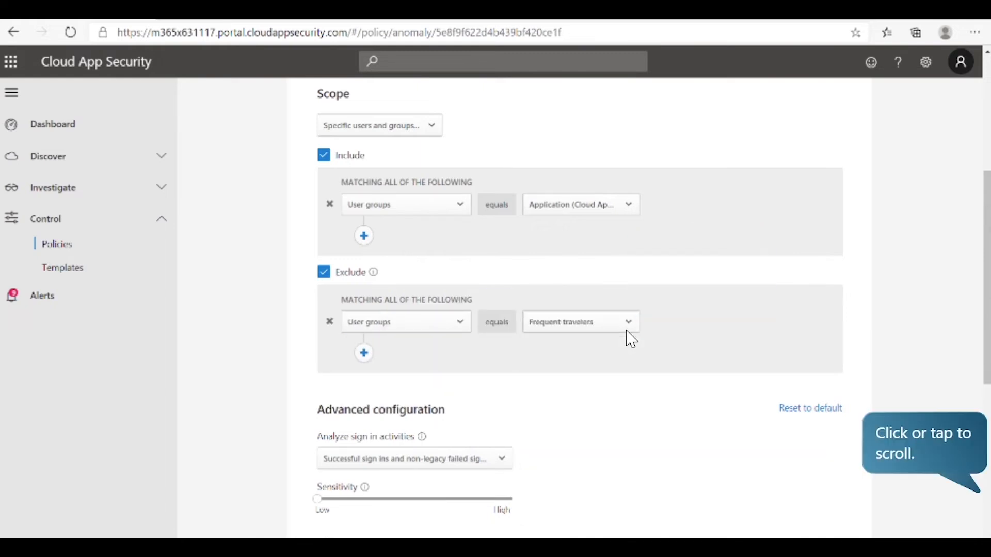
Step: Raise the Impossible travel policy's sensitivity to midway between Low and High and update the policy
left_click(987, 257)
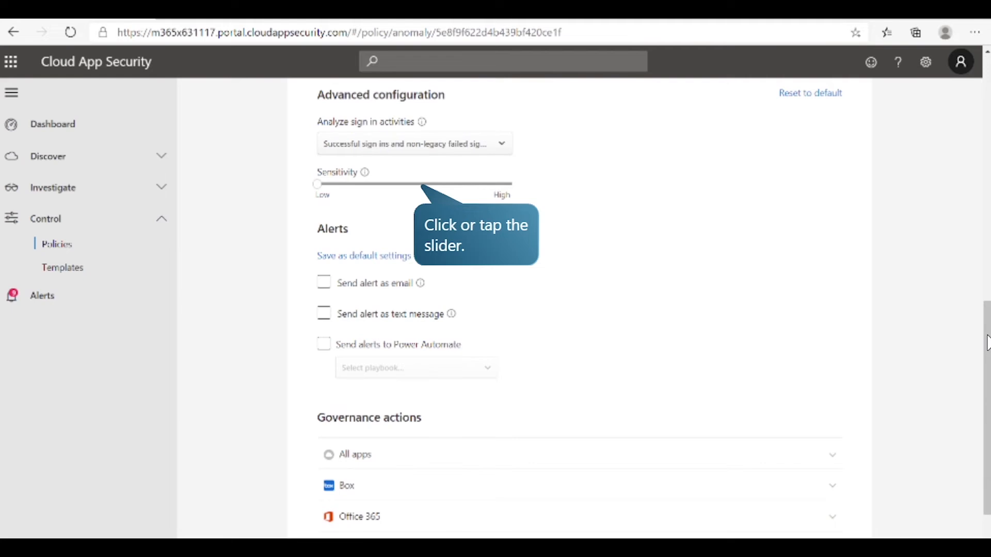
left_click(421, 185)
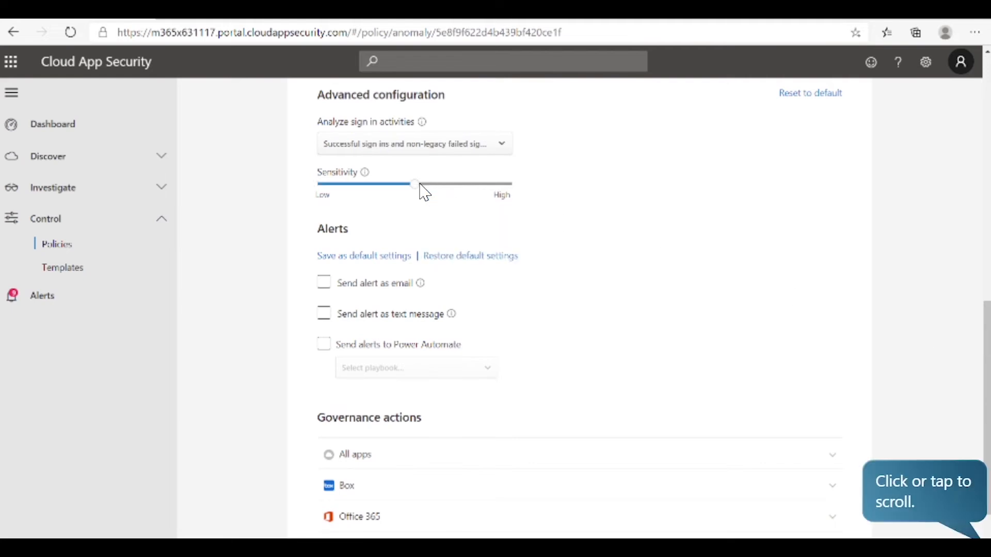
left_click(986, 365)
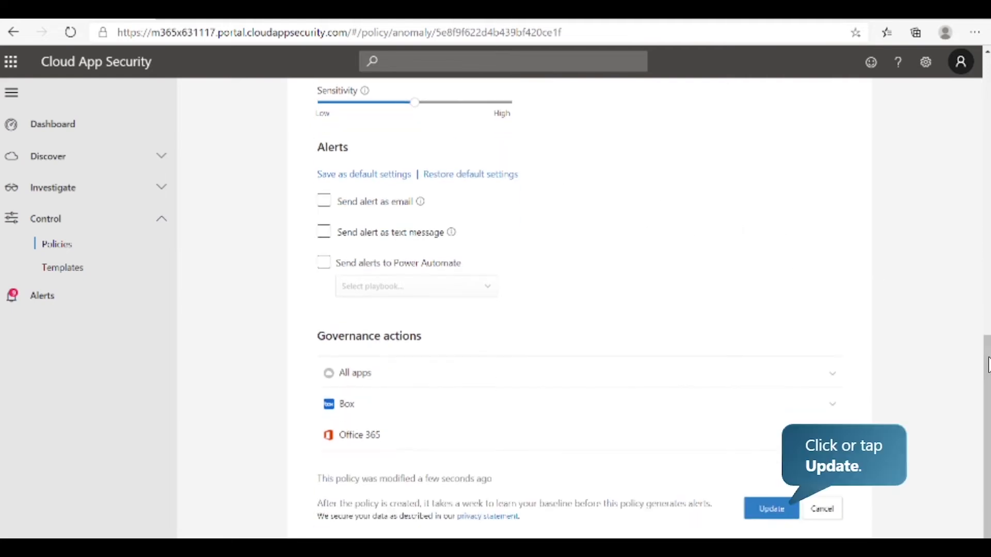
left_click(780, 510)
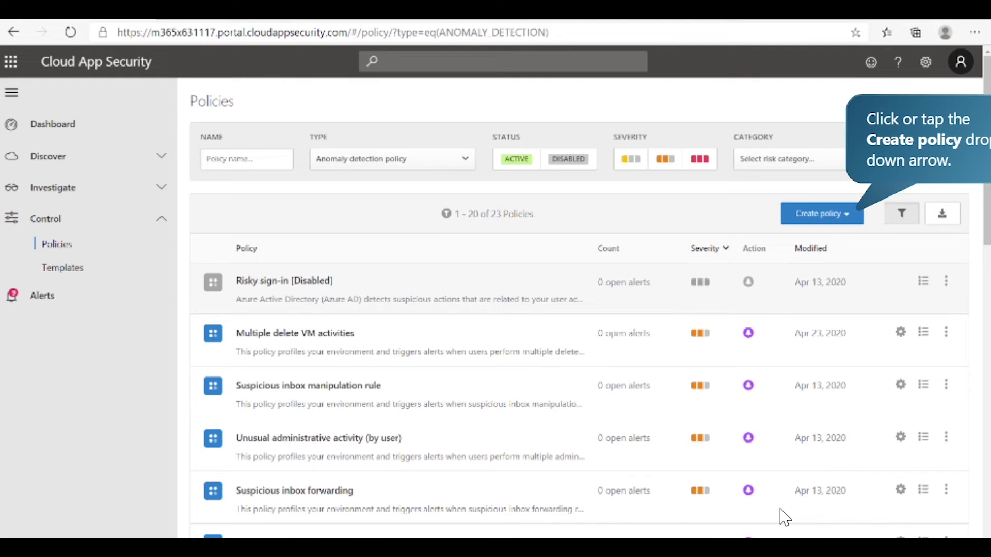
Step: Start a new file policy and apply the File shared with unauthorized domain template to it
left_click(838, 214)
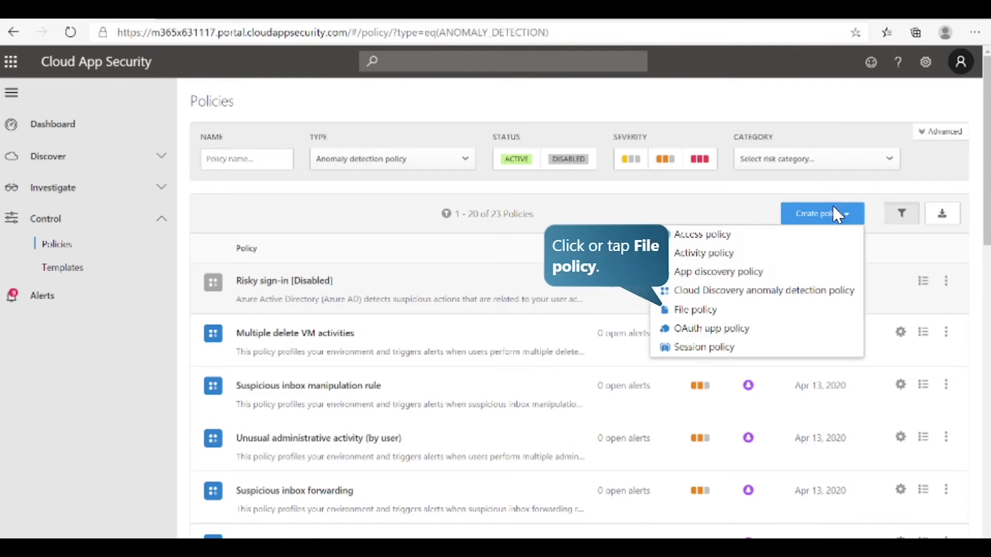
left_click(757, 323)
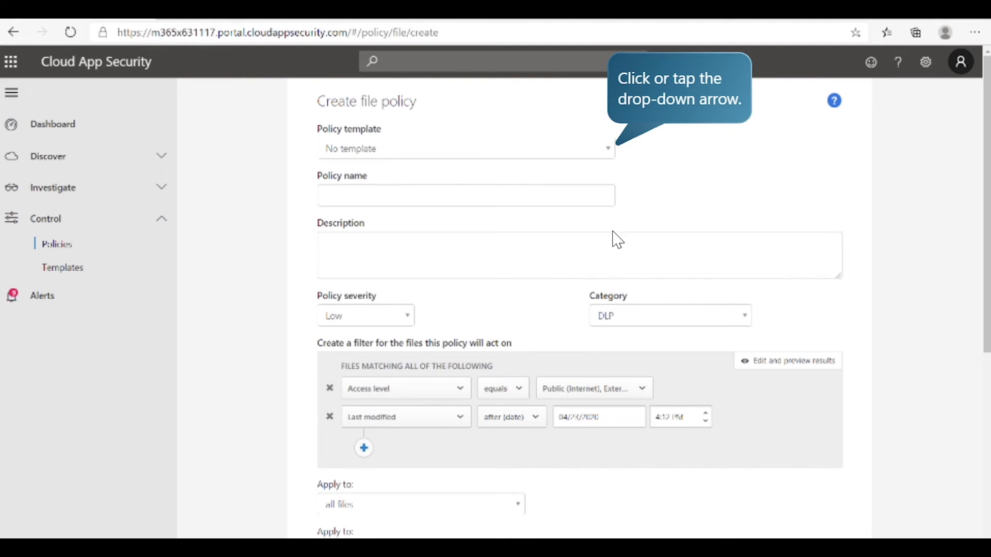
left_click(586, 151)
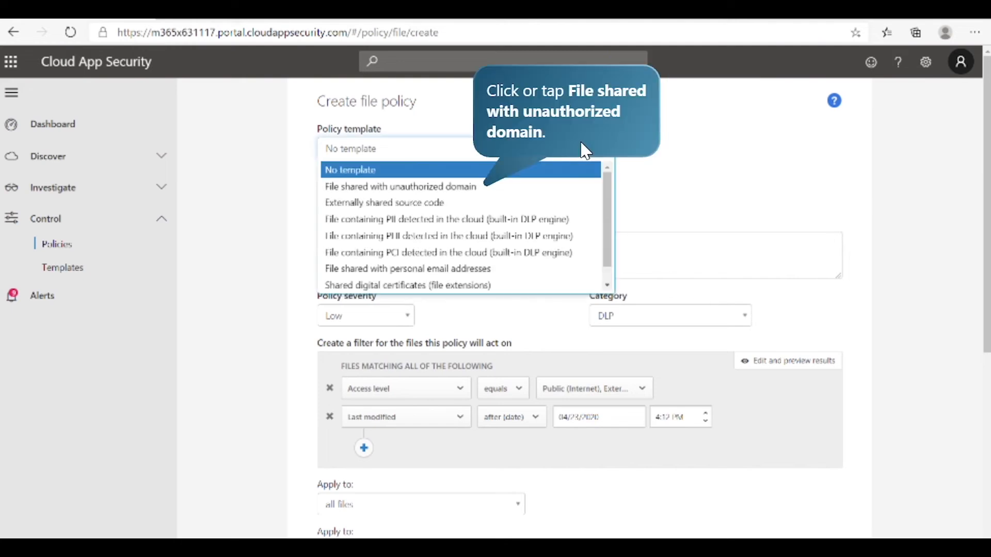
left_click(521, 187)
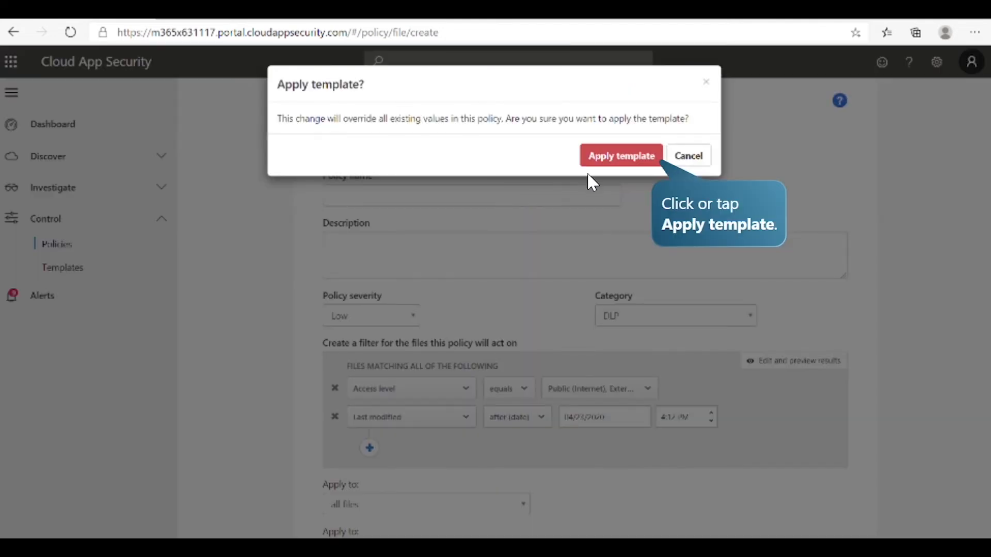
left_click(613, 162)
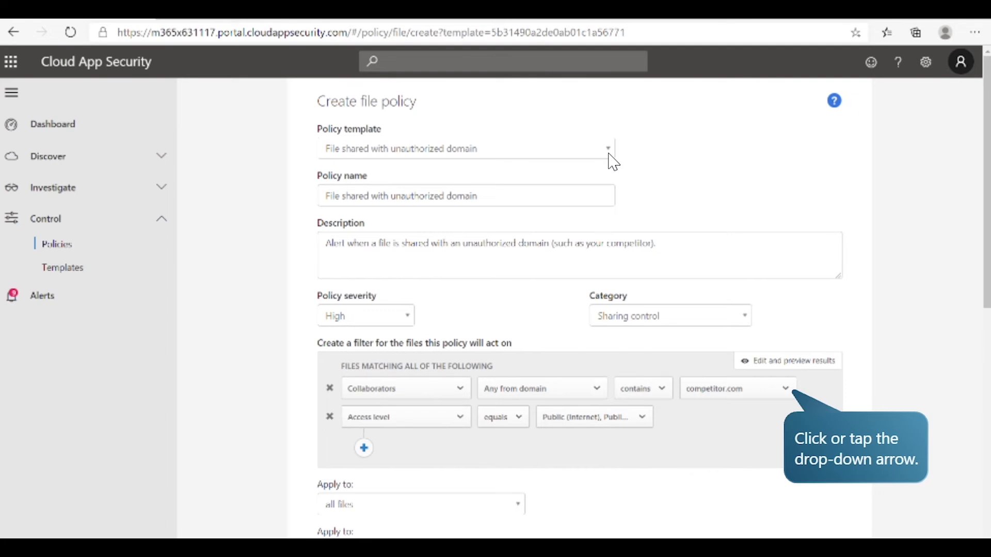
Step: Replace competitor.com with fabrikam.com as the collaborator domain in the file filter and create the policy
left_click(784, 389)
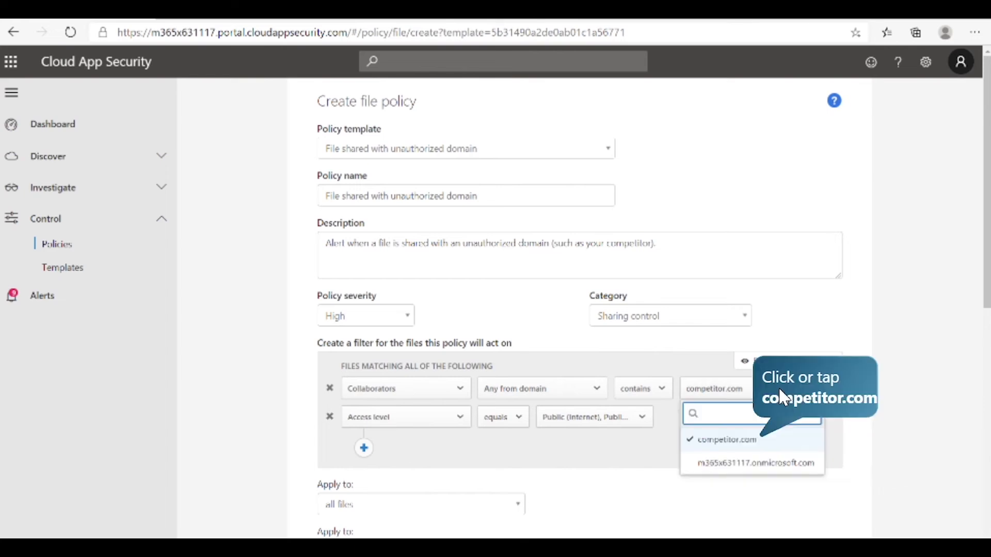
left_click(738, 441)
left_click(737, 416)
type("fabrikam.com")
left_click(778, 439)
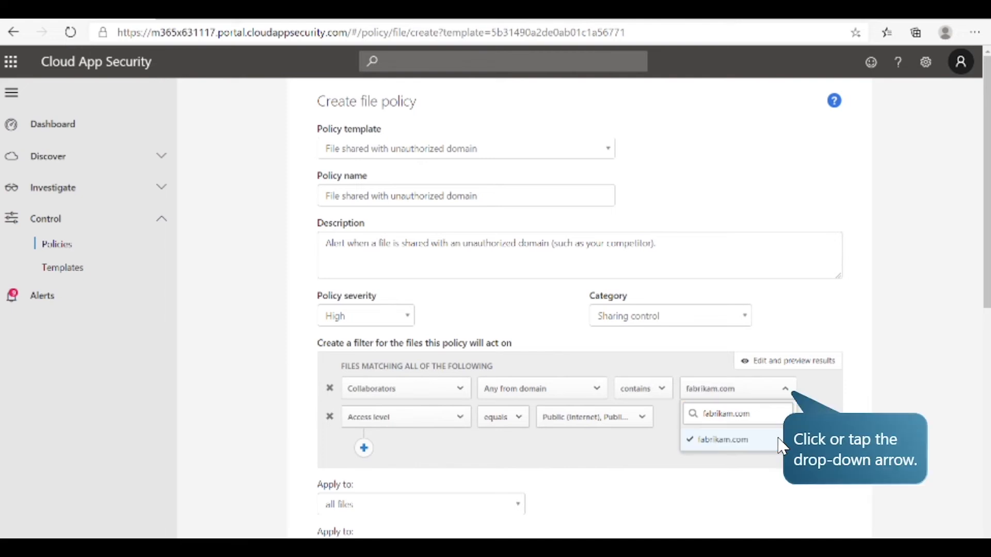
left_click(785, 388)
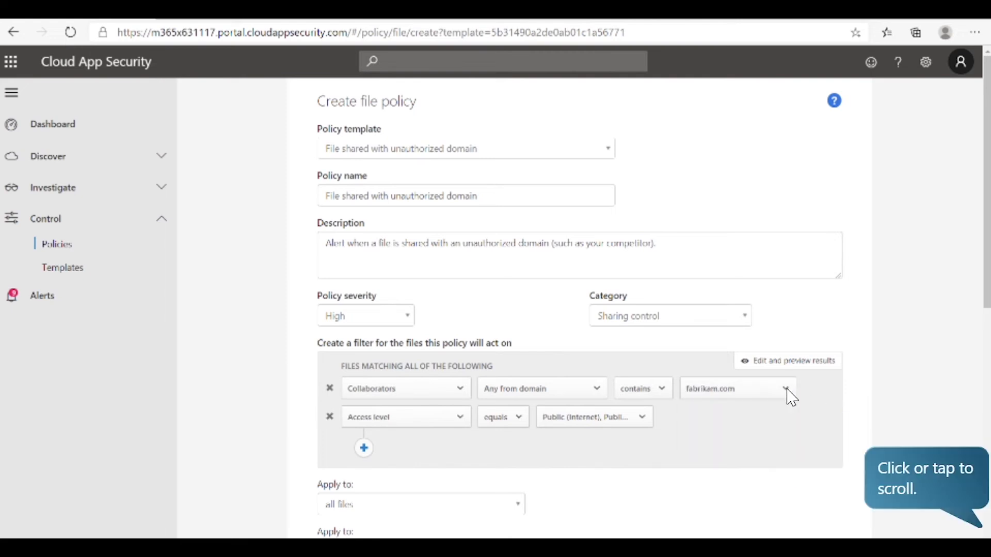
left_click(963, 431)
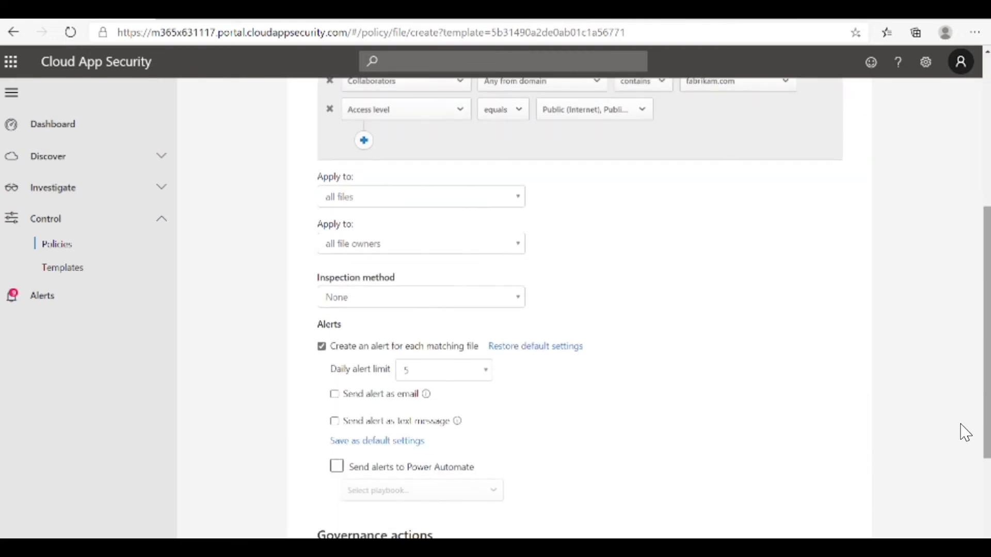
left_click(823, 510)
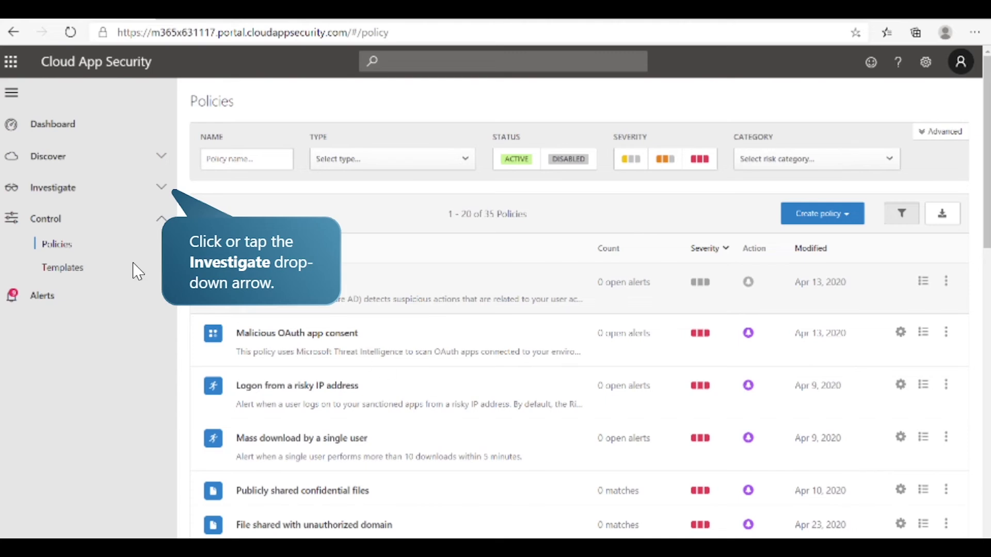
Step: Review the details, full permissions list and related activities of the OAuth app MOD Demo Platform UnifiedApiConsumer
left_click(93, 195)
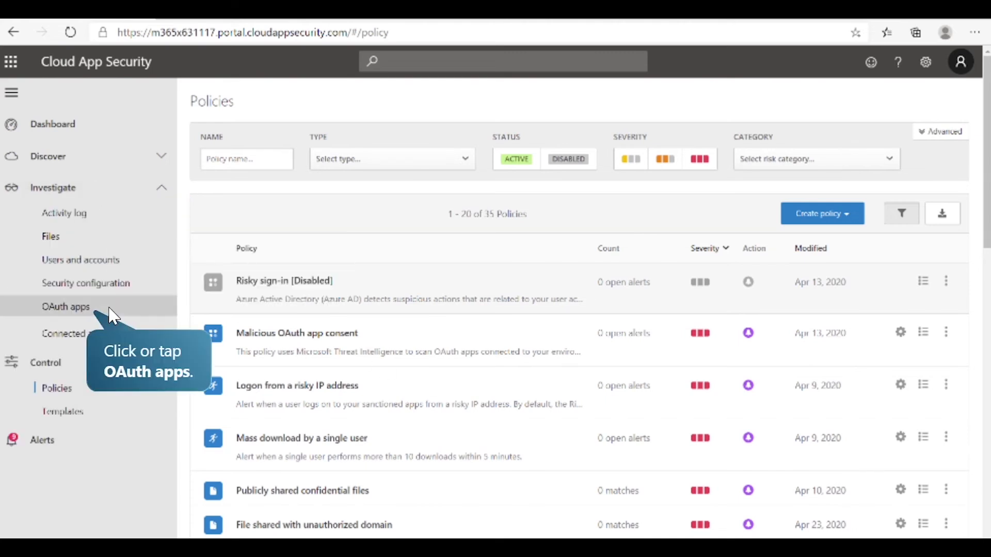
left_click(110, 310)
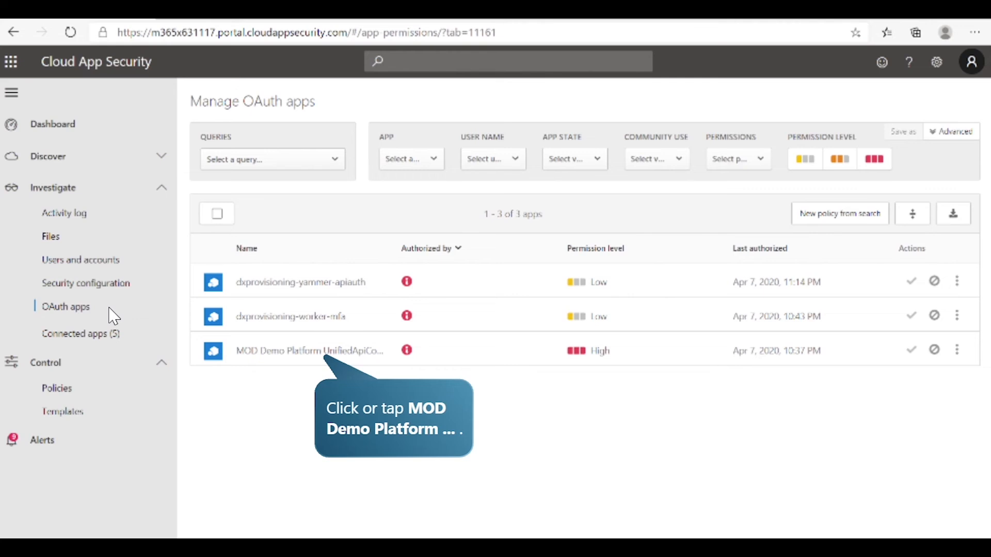
left_click(262, 356)
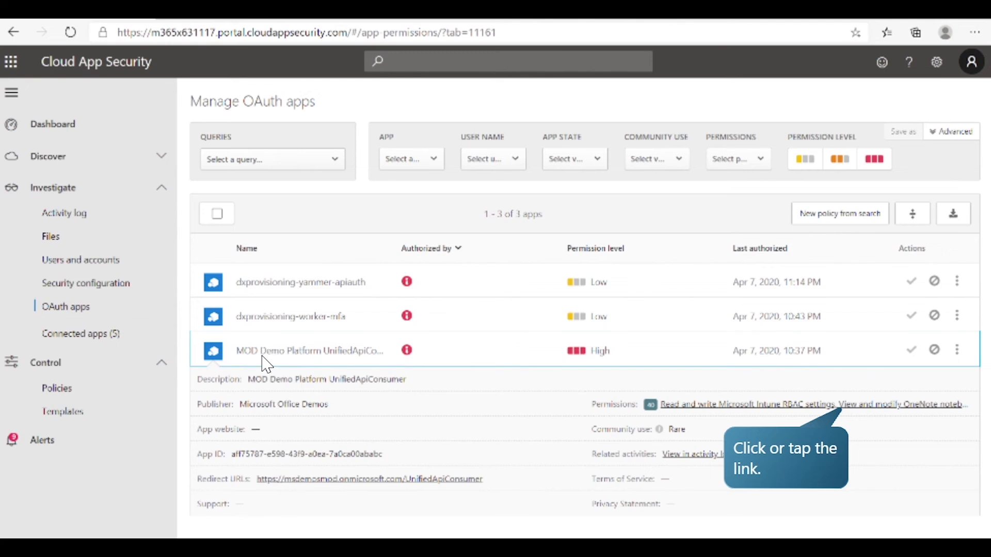
left_click(846, 407)
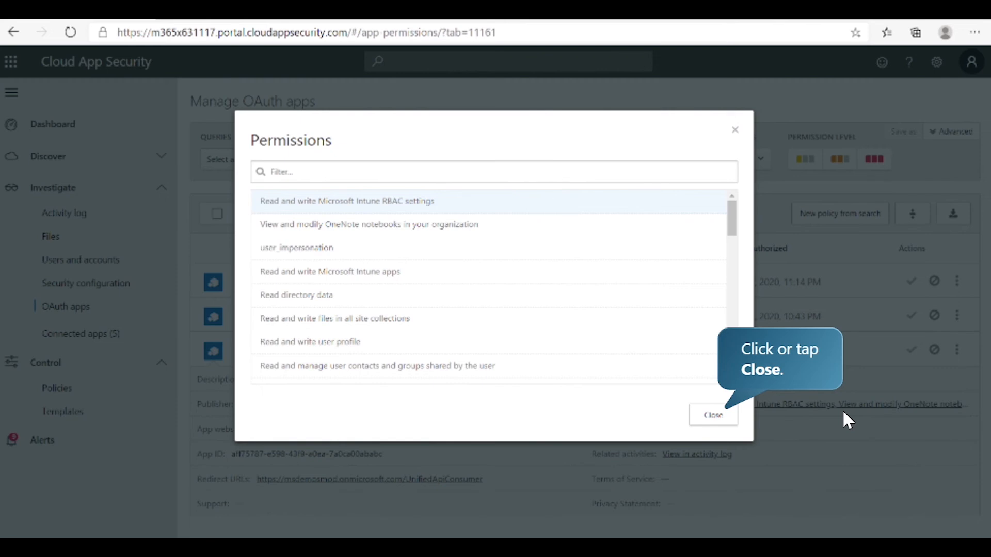
left_click(726, 414)
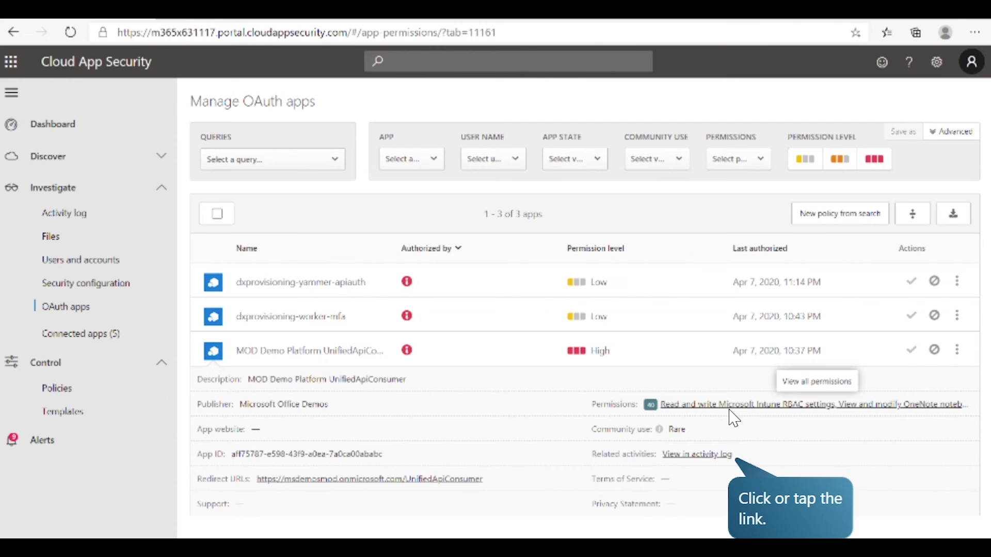
left_click(709, 453)
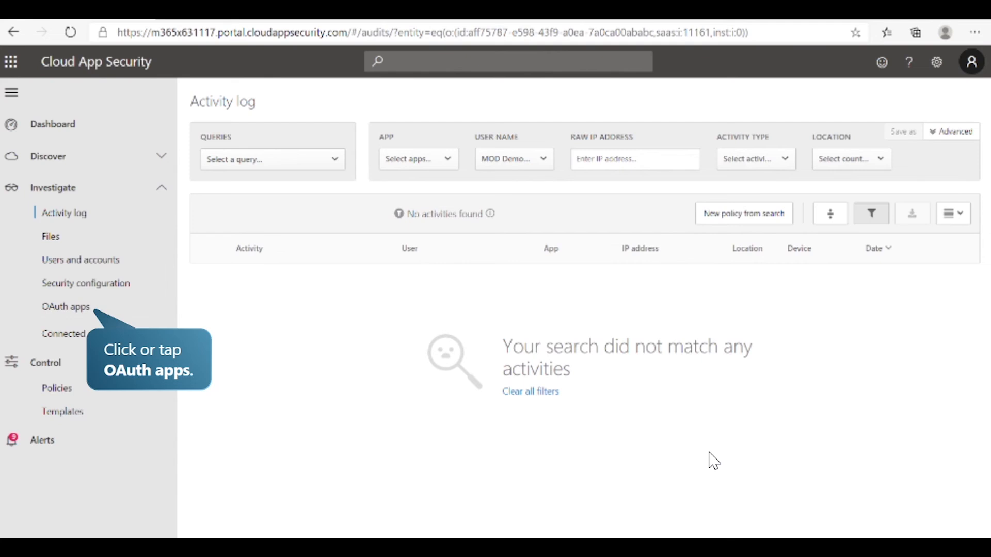
Step: Ban the OAuth app MOD Demo Platform UnifiedApiConsumer with user notification enabled, and approve dxprovisioning-yammer-apiauth
left_click(86, 310)
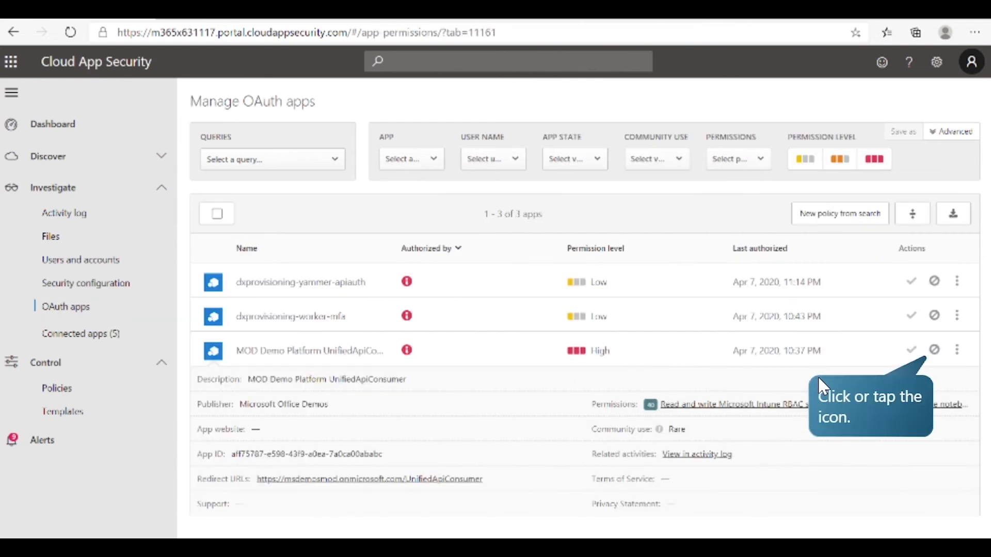
left_click(934, 350)
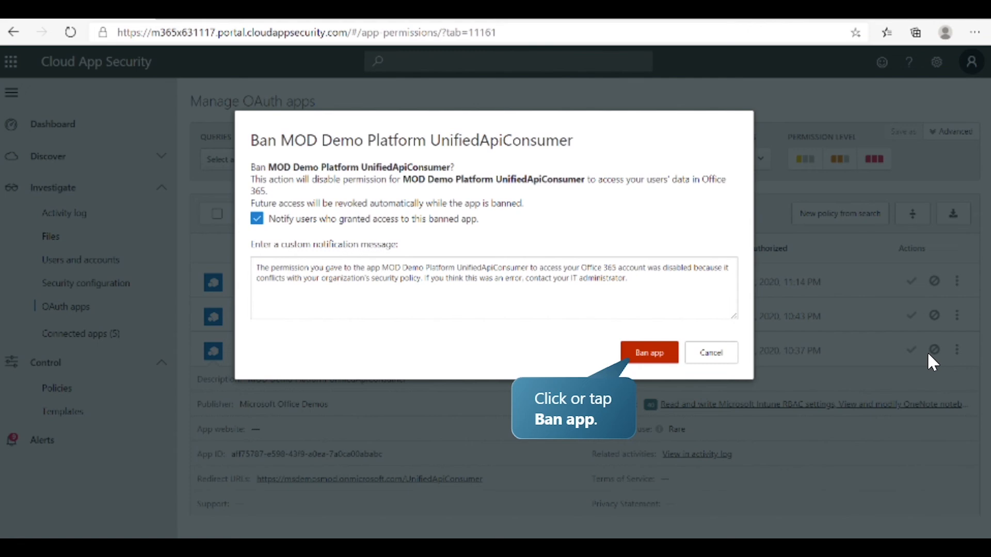
left_click(649, 353)
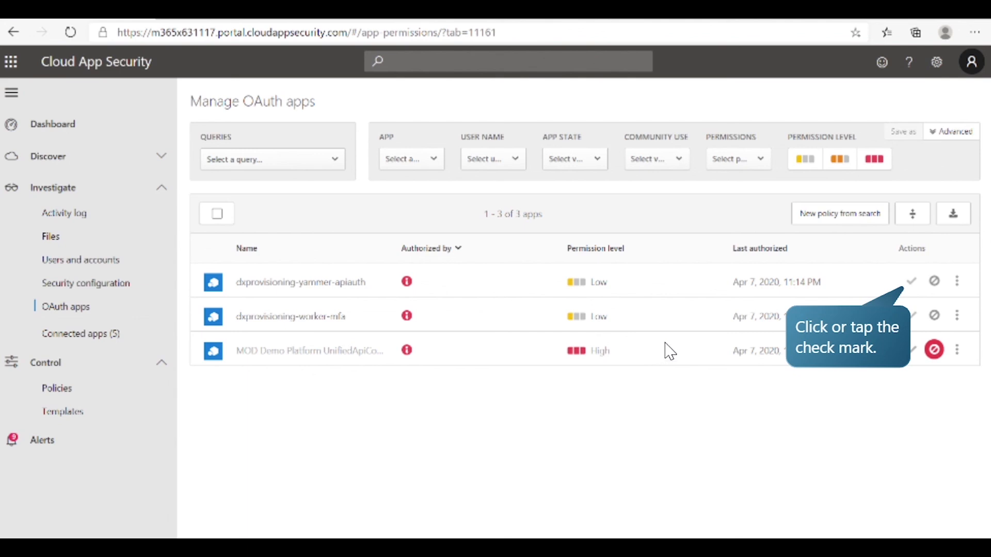
left_click(912, 282)
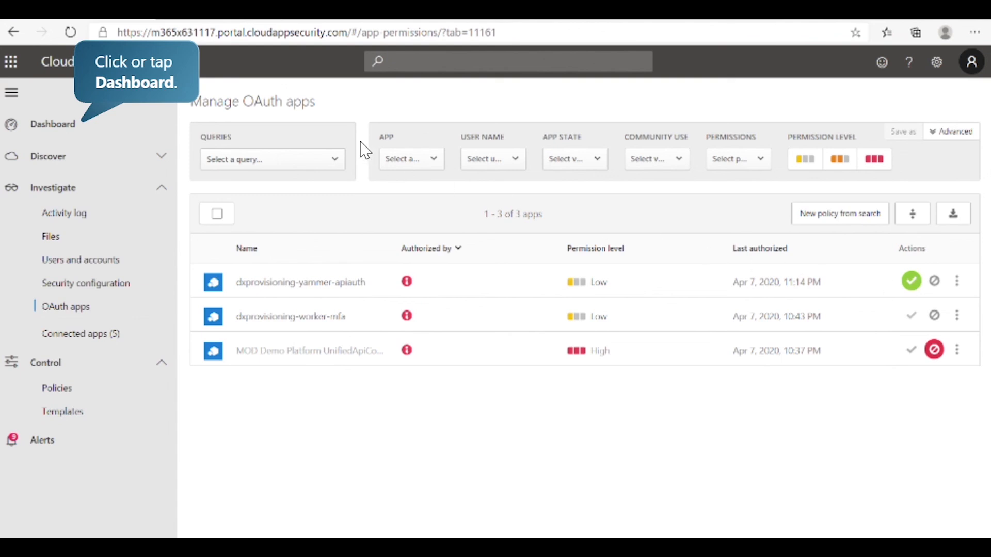
Step: Open the MOD Administrator user page from the dashboard's top users to investigate and list the available user actions
left_click(125, 125)
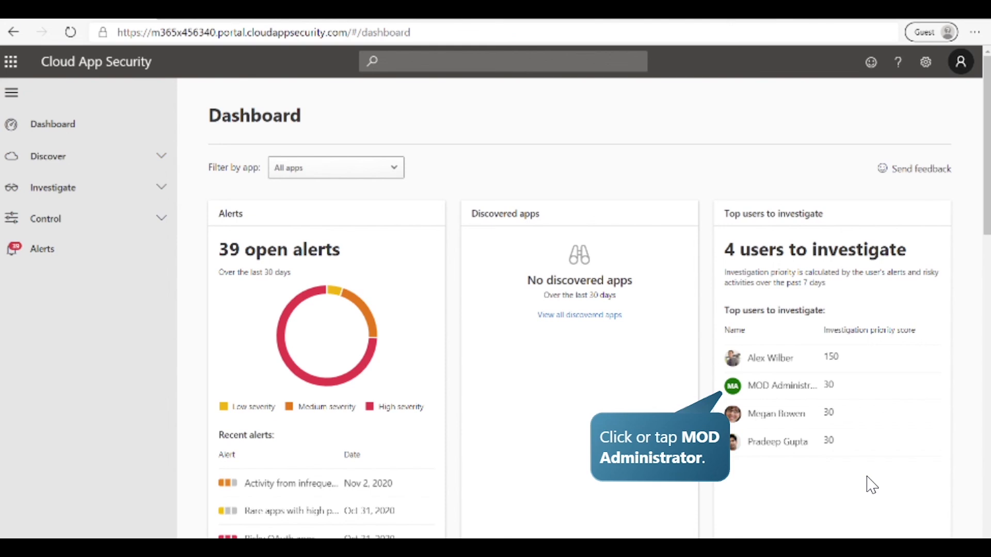
left_click(811, 393)
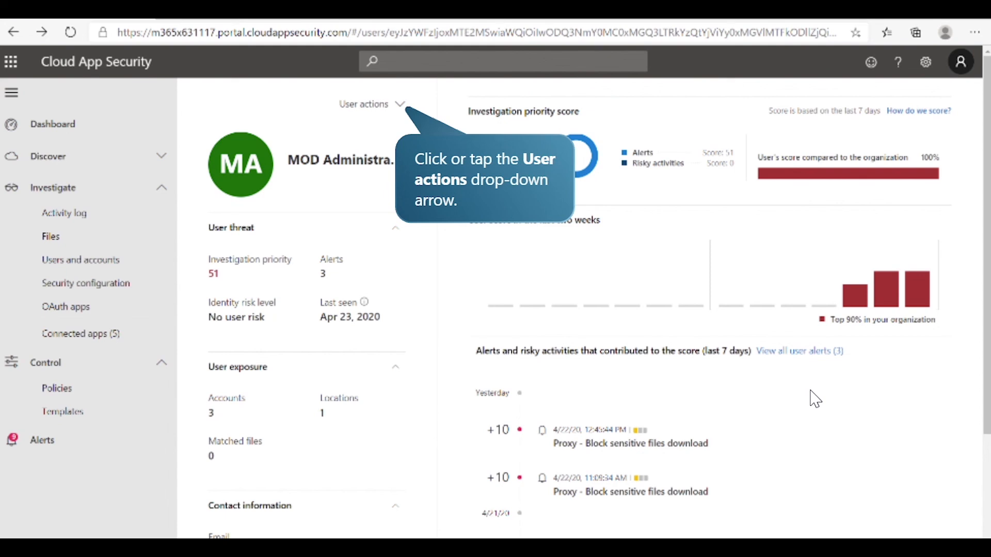
left_click(399, 105)
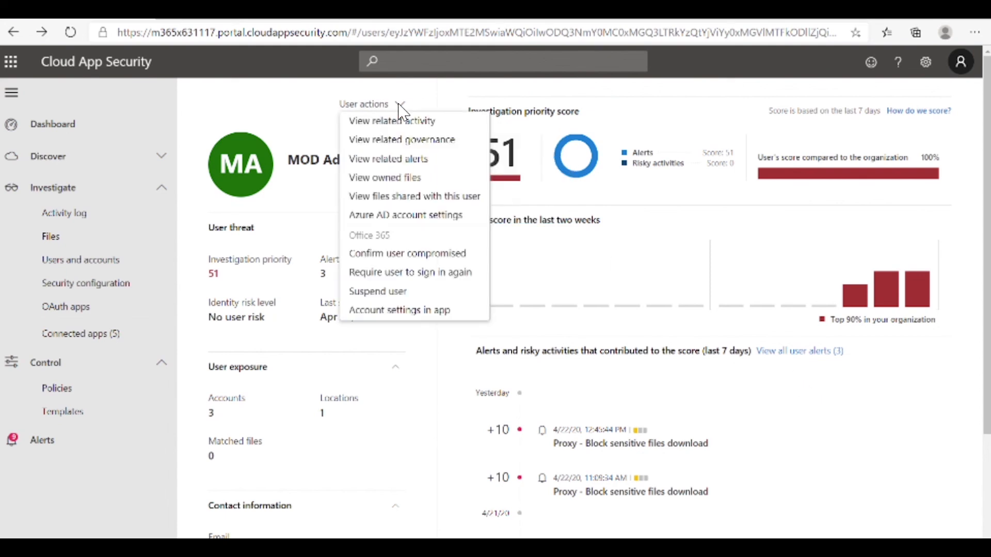